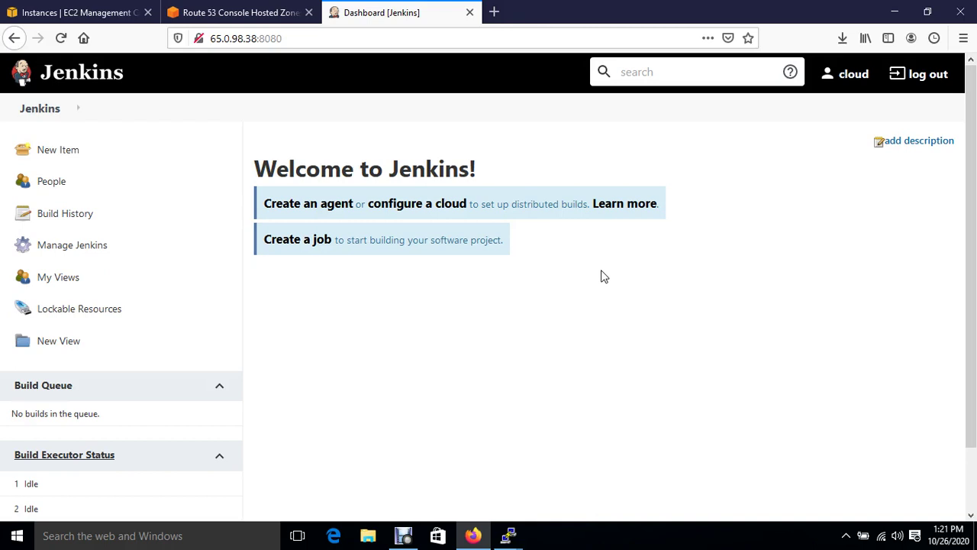
# Step: Open Jenkins' new item page, and switch to a blank Paint canvas for sketching a diagram
pyautogui.click(52, 149)
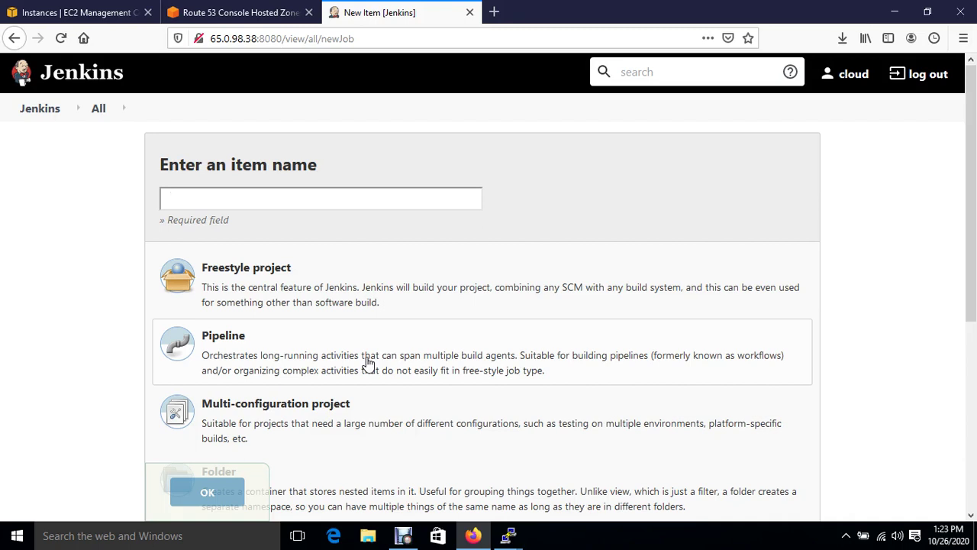
pyautogui.press('super+r')
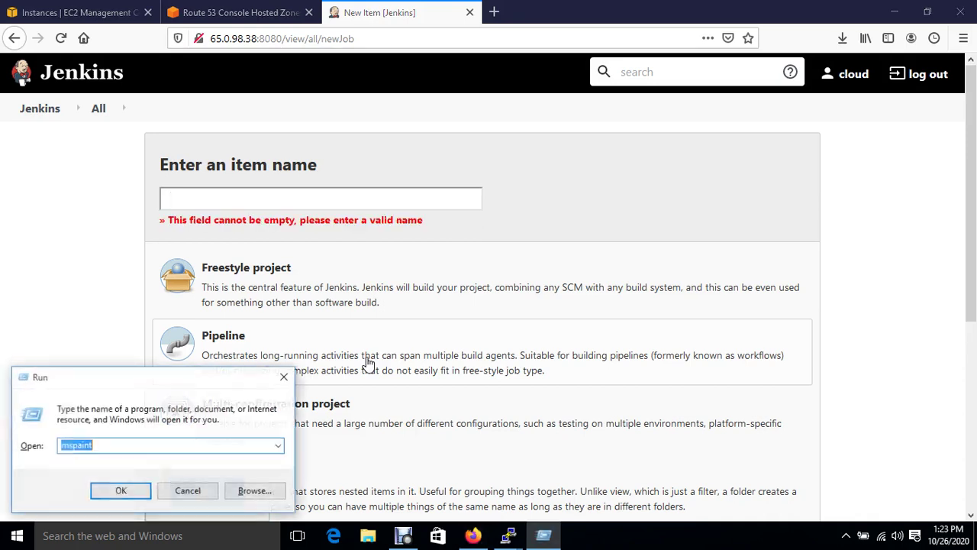
pyautogui.press('Return')
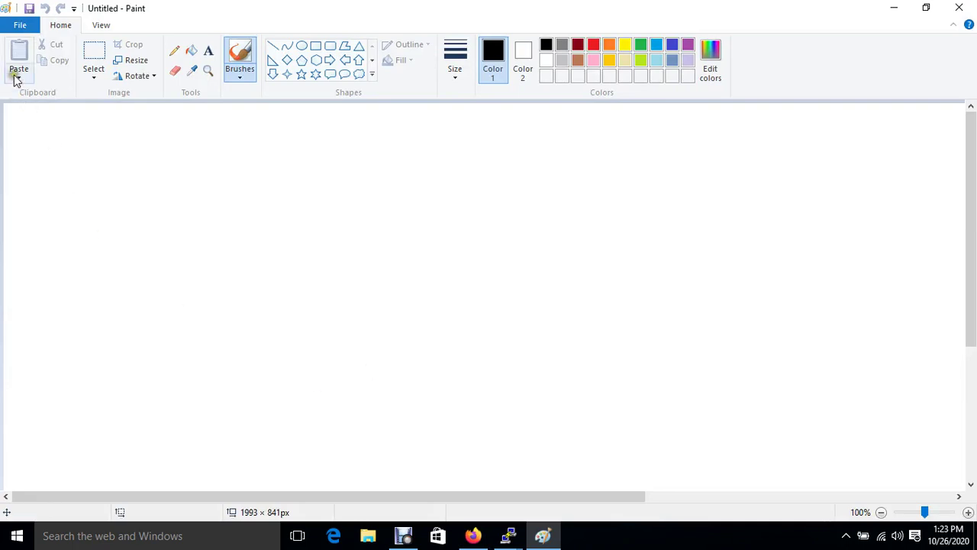
pyautogui.click(272, 48)
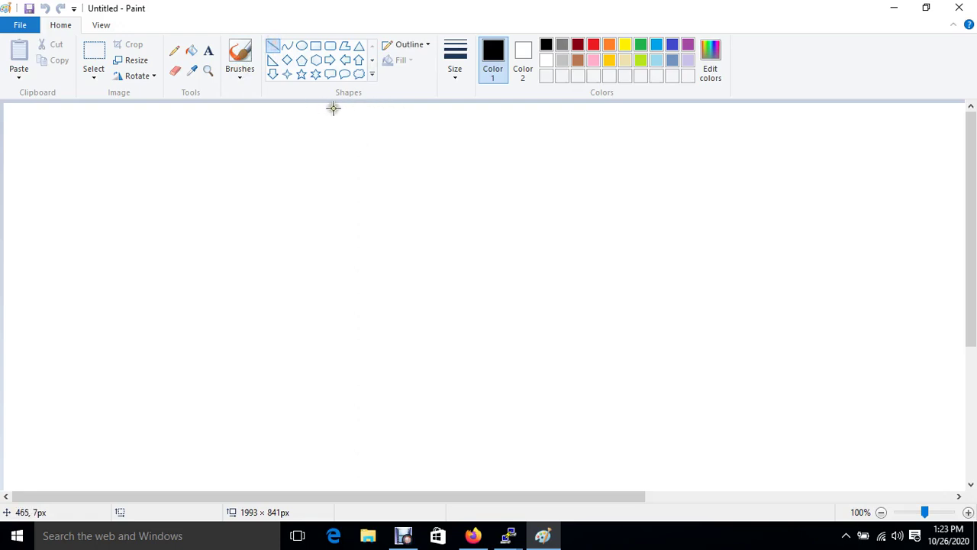
pyautogui.moveTo(350, 111); pyautogui.dragTo(262, 165)
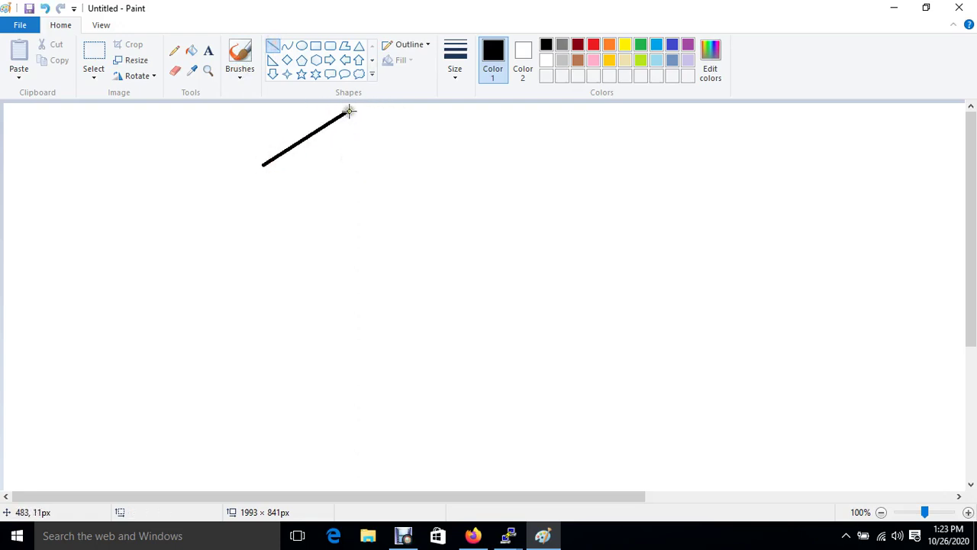
pyautogui.hotkey('ctrl', 'z')
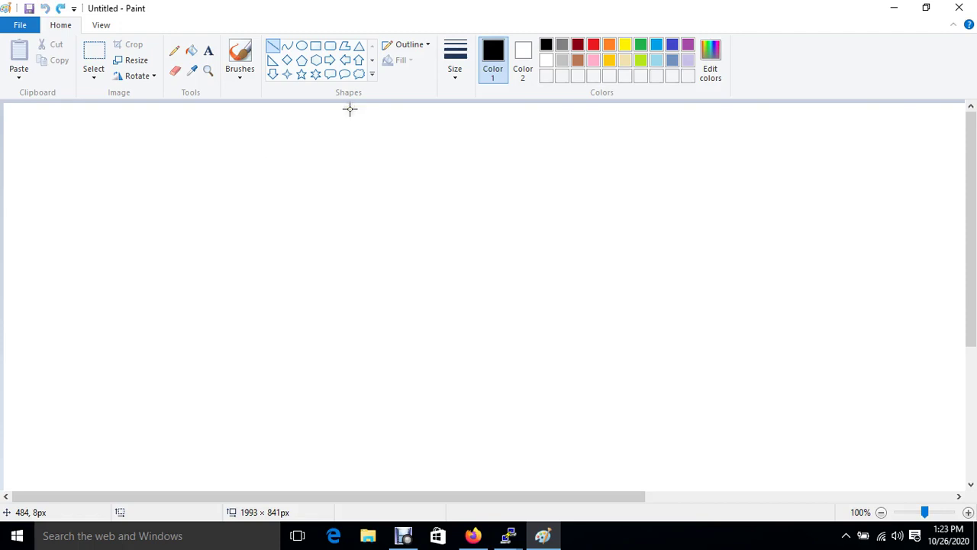
# Step: Add the text "Jenkins Pipeline" near the canvas's upper edge as the diagram title
pyautogui.click(209, 50)
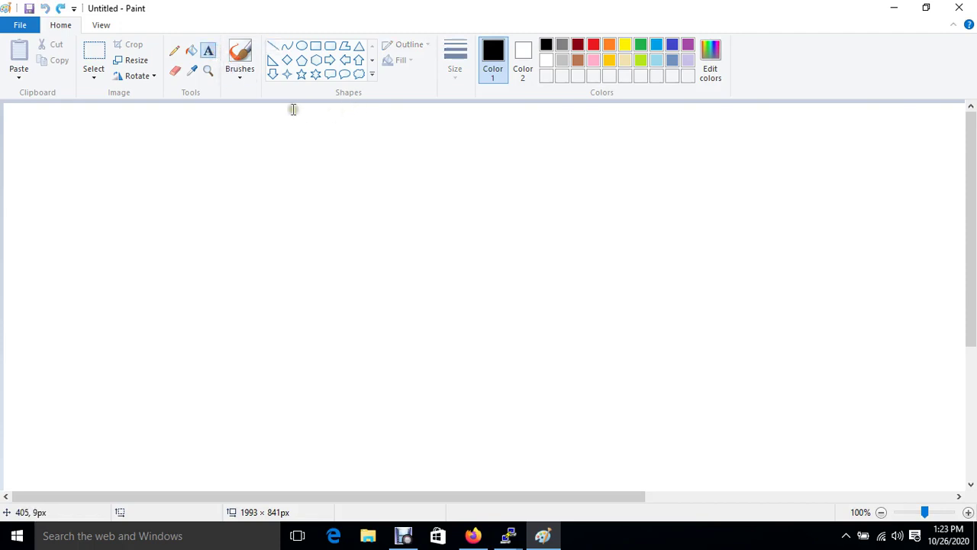
pyautogui.moveTo(291, 108); pyautogui.dragTo(429, 135)
pyautogui.write('Pi')
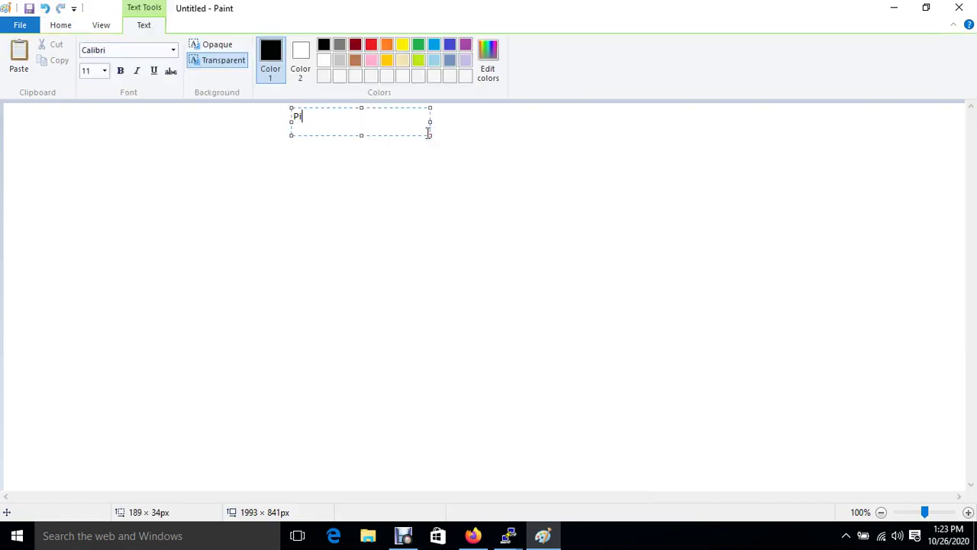
pyautogui.press('BackSpace')
pyautogui.press('BackSpace')
pyautogui.write('Jenkins Pipeline')
pyautogui.click(325, 176)
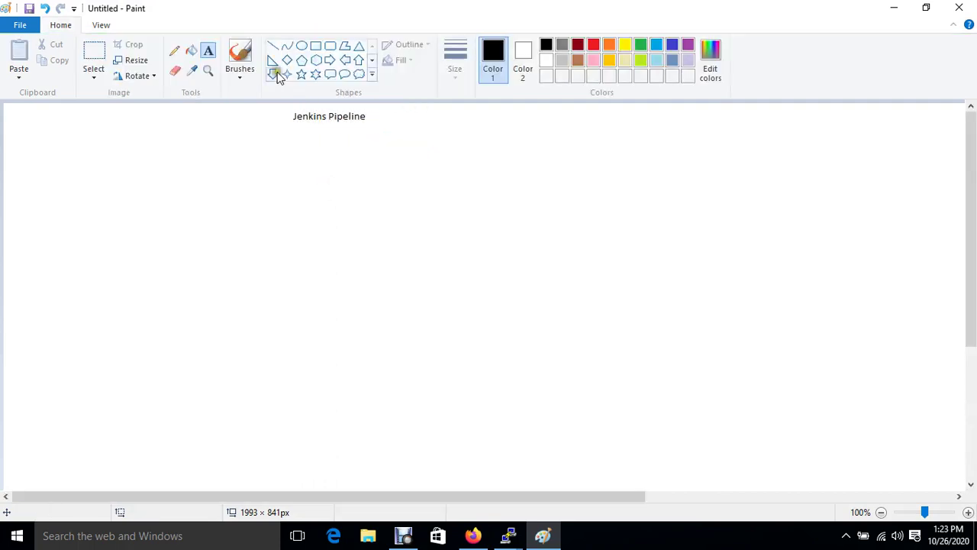
# Step: Draw two diagonal branch lines spreading down to either side from beneath the "Jenkins Pipeline" title
pyautogui.click(272, 46)
pyautogui.moveTo(313, 125); pyautogui.dragTo(242, 177)
pyautogui.moveTo(313, 124); pyautogui.dragTo(381, 174)
# Step: Label the left branch's lower end with the text "Pipeline Plugins"
pyautogui.click(209, 50)
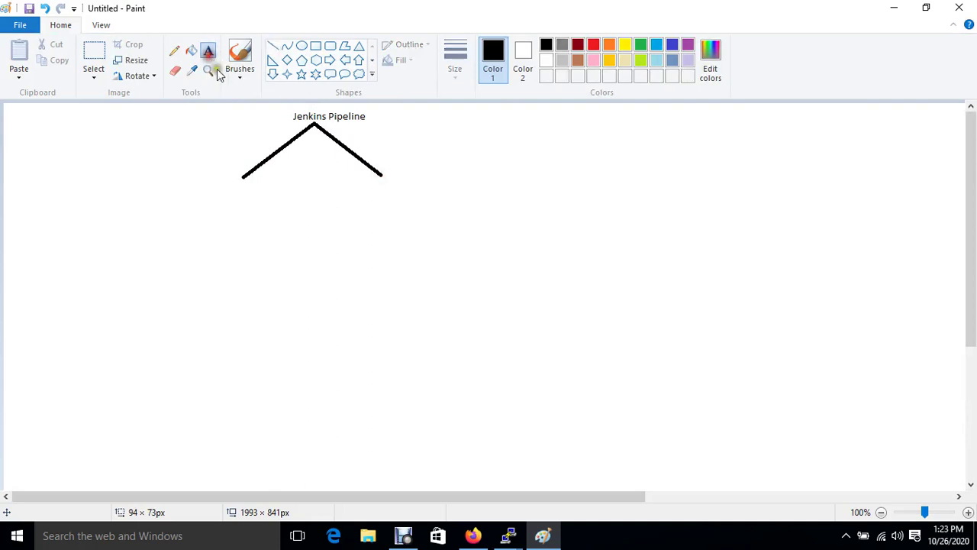
pyautogui.moveTo(150, 184); pyautogui.dragTo(275, 220)
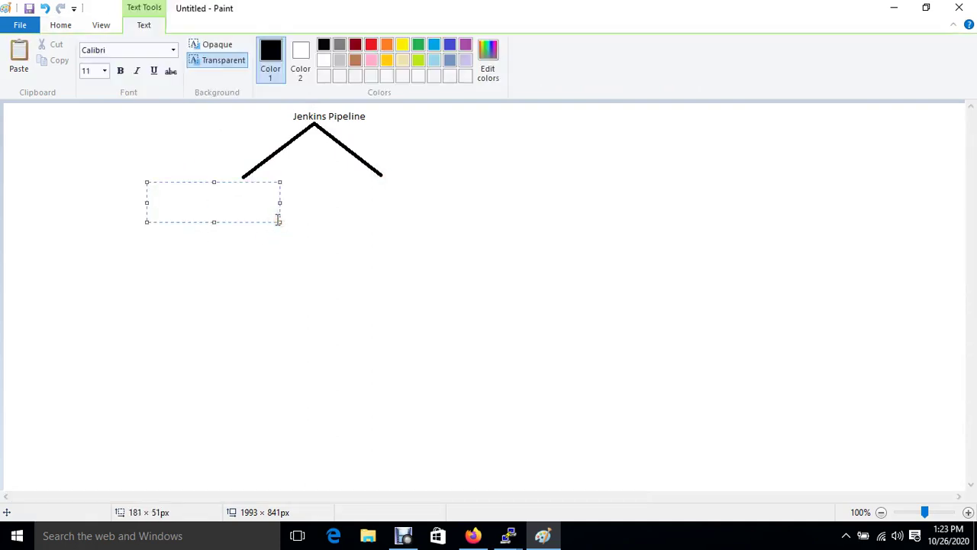
pyautogui.write('Pipeline Plu')
pyautogui.press('BackSpace')
pyautogui.write('ins')
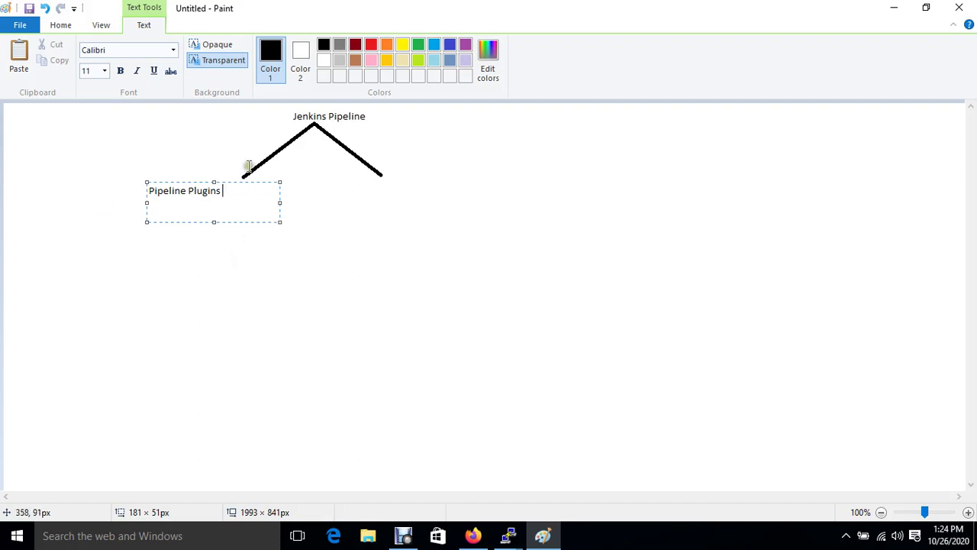
pyautogui.click(346, 273)
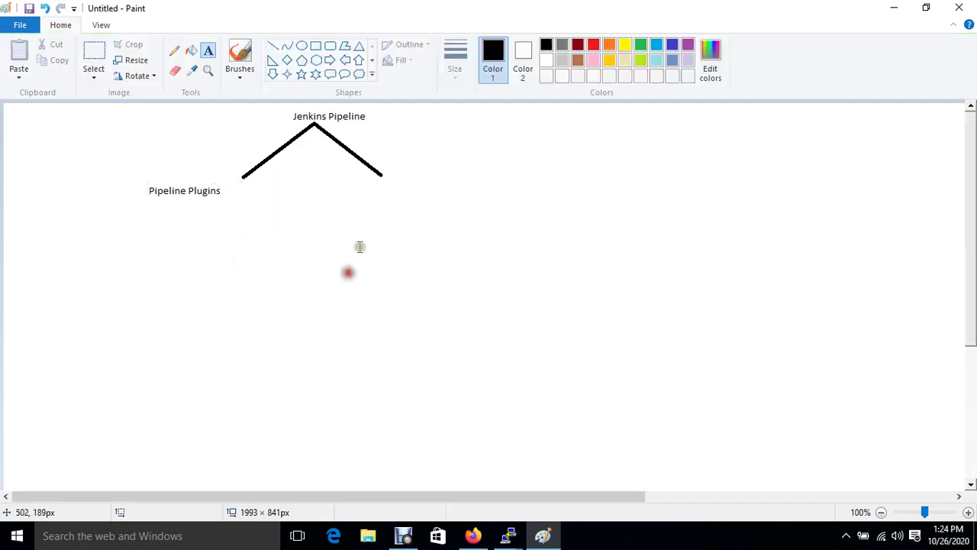
# Step: Label the right branch's lower end with the text "Using Groovy Script"
pyautogui.moveTo(357, 181); pyautogui.dragTo(482, 226)
pyautogui.write('Using')
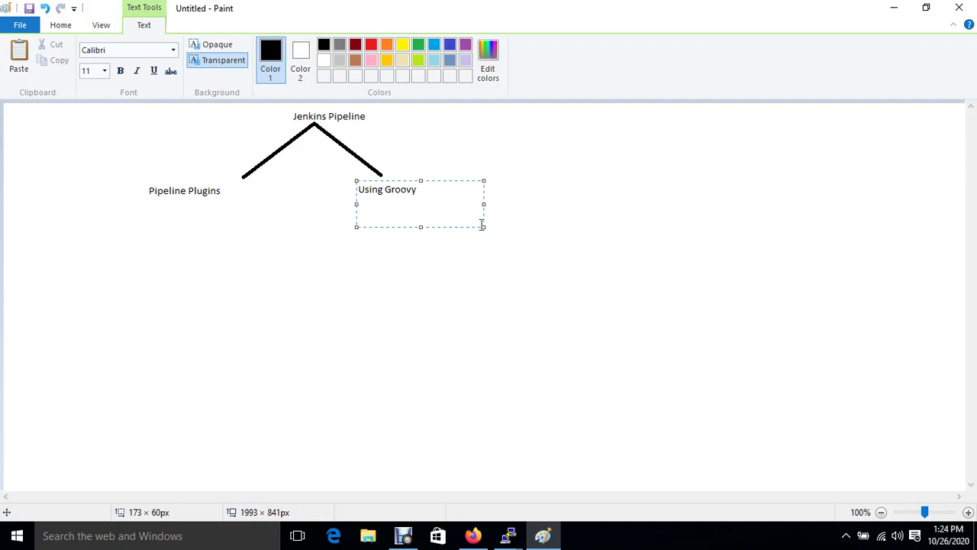
pyautogui.write('Groovy Script')
pyautogui.click(270, 254)
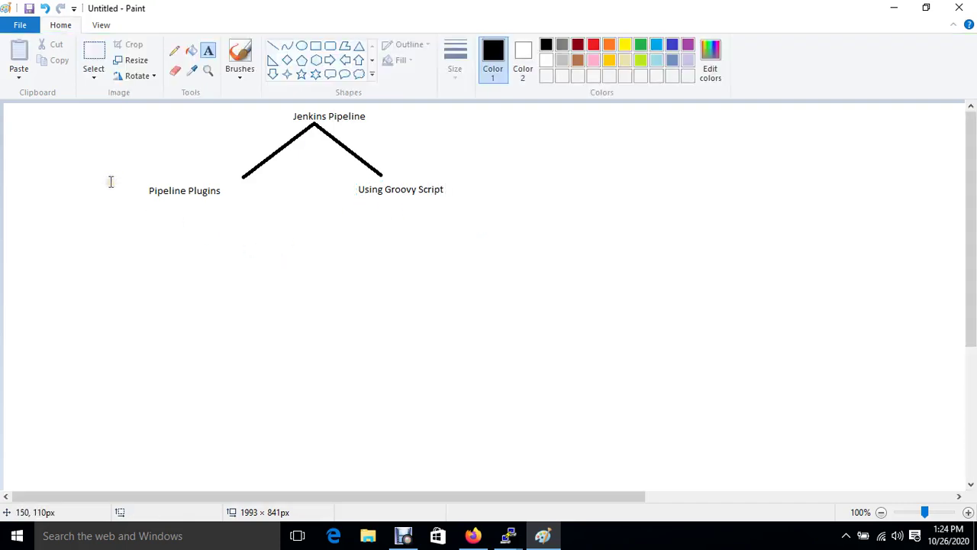
pyautogui.moveTo(116, 177); pyautogui.dragTo(281, 217)
pyautogui.moveTo(336, 181); pyautogui.dragTo(543, 224)
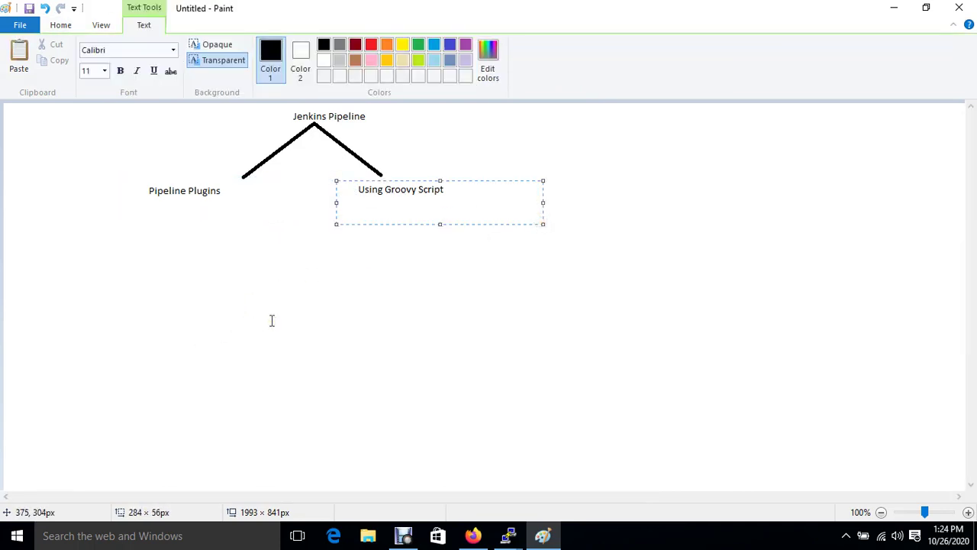
pyautogui.moveTo(126, 181); pyautogui.dragTo(274, 202)
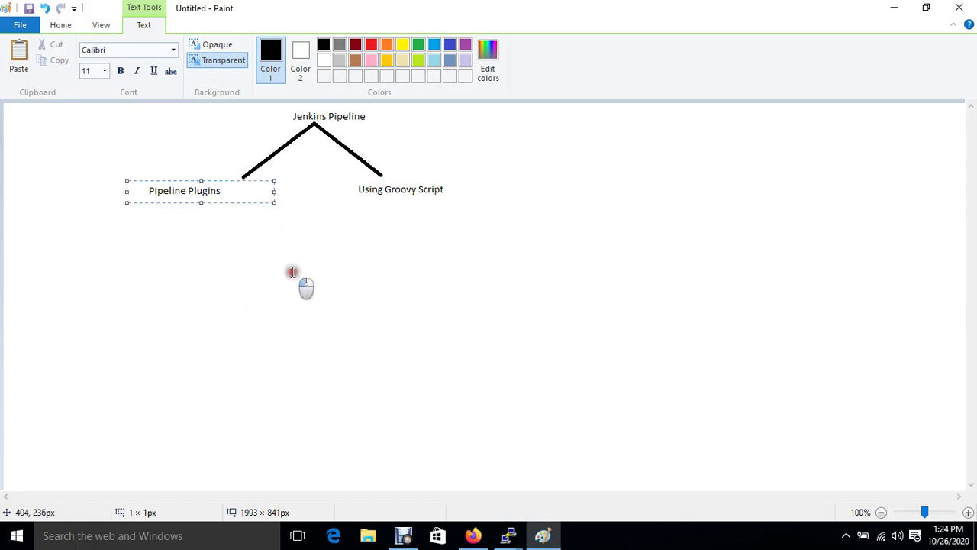
pyautogui.click(292, 272)
# Step: Draw a row of four separate rectangles below the branch labels, each about 100 × 60 px
pyautogui.click(316, 46)
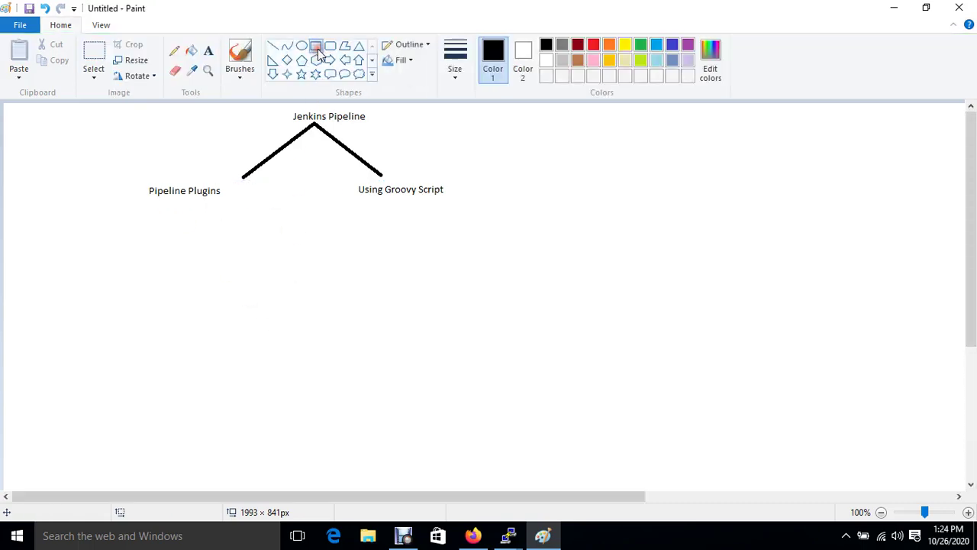
pyautogui.moveTo(59, 256); pyautogui.dragTo(126, 301)
pyautogui.moveTo(177, 253)
pyautogui.mouseDown()
pyautogui.moveTo(200, 288)
pyautogui.moveTo(239, 298)
pyautogui.mouseUp()
pyautogui.click(287, 309)
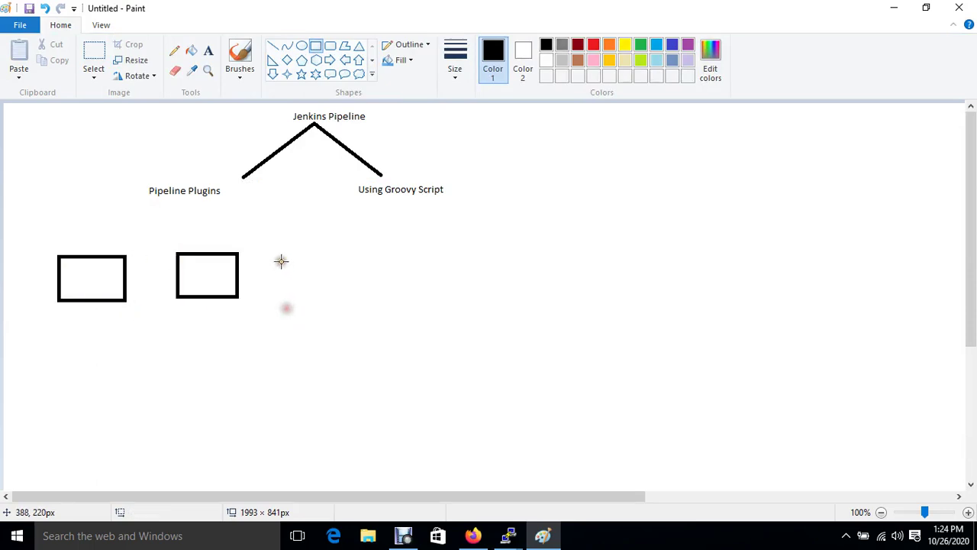
pyautogui.moveTo(271, 249); pyautogui.dragTo(347, 296)
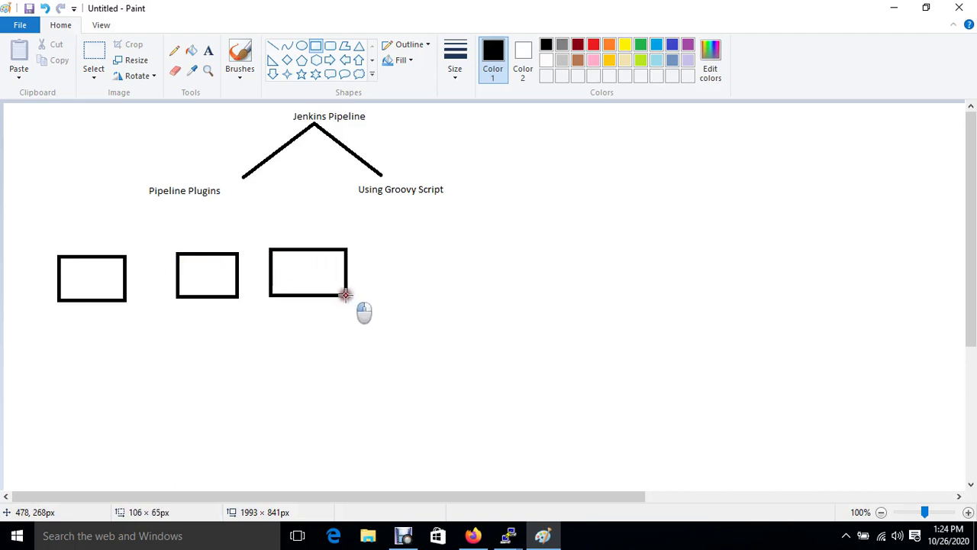
pyautogui.click(369, 325)
pyautogui.moveTo(379, 250); pyautogui.dragTo(446, 292)
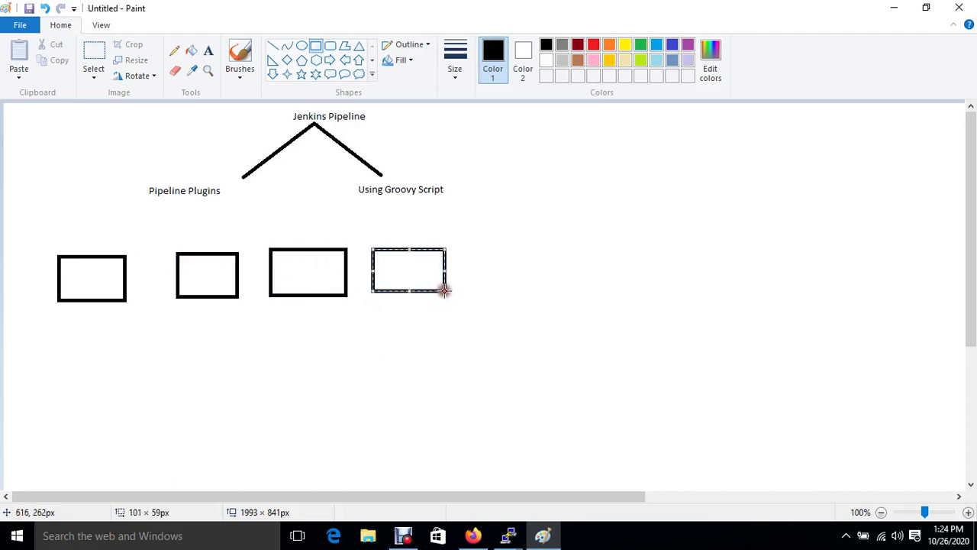
# Step: Label the first rectangle in the row "JOB-1" with "Build" on a second line
pyautogui.click(208, 50)
pyautogui.moveTo(61, 265); pyautogui.dragTo(103, 289)
pyautogui.write('JON')
pyautogui.press('BackSpace')
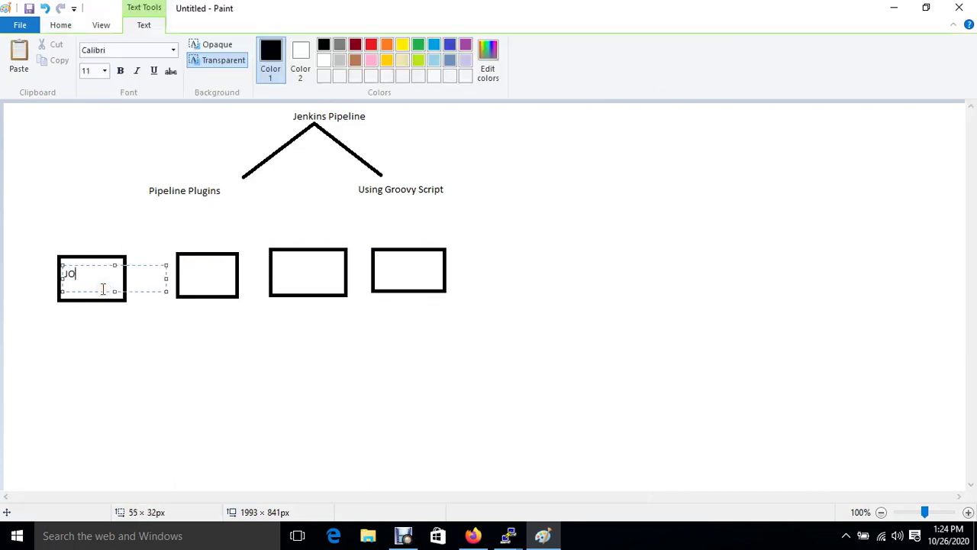
pyautogui.write('B-1')
pyautogui.press('Return')
pyautogui.write('Build')
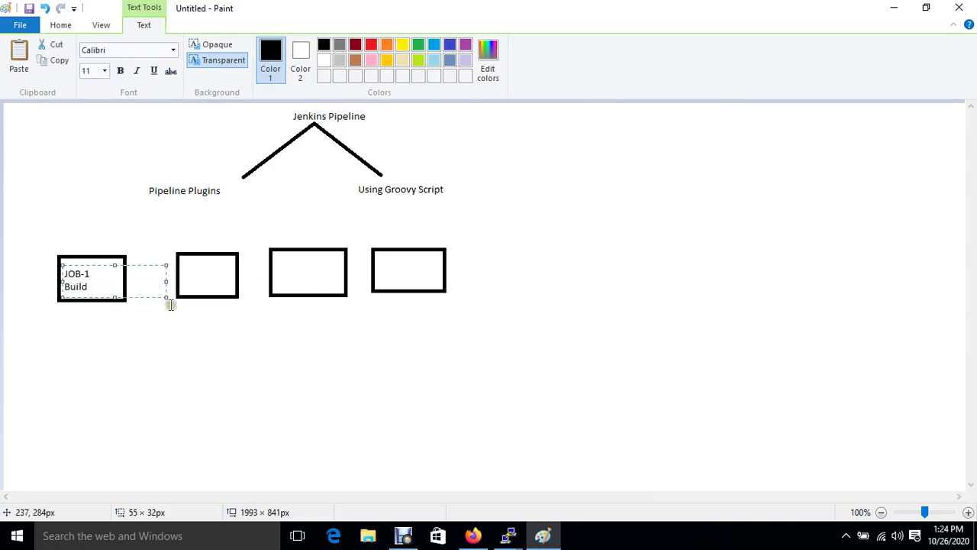
pyautogui.click(201, 311)
# Step: Label the second rectangle in the row "JOB-2" with "Test" on a second line
pyautogui.moveTo(178, 258); pyautogui.dragTo(232, 284)
pyautogui.write('JOB')
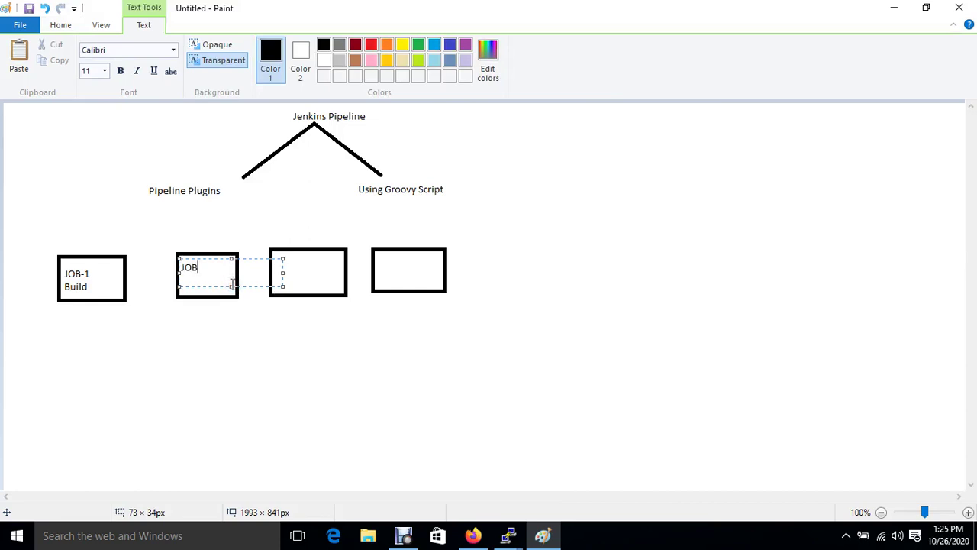
pyautogui.write('-2')
pyautogui.press('Return')
pyautogui.write('Test')
pyautogui.moveTo(269, 323); pyautogui.dragTo(271, 324)
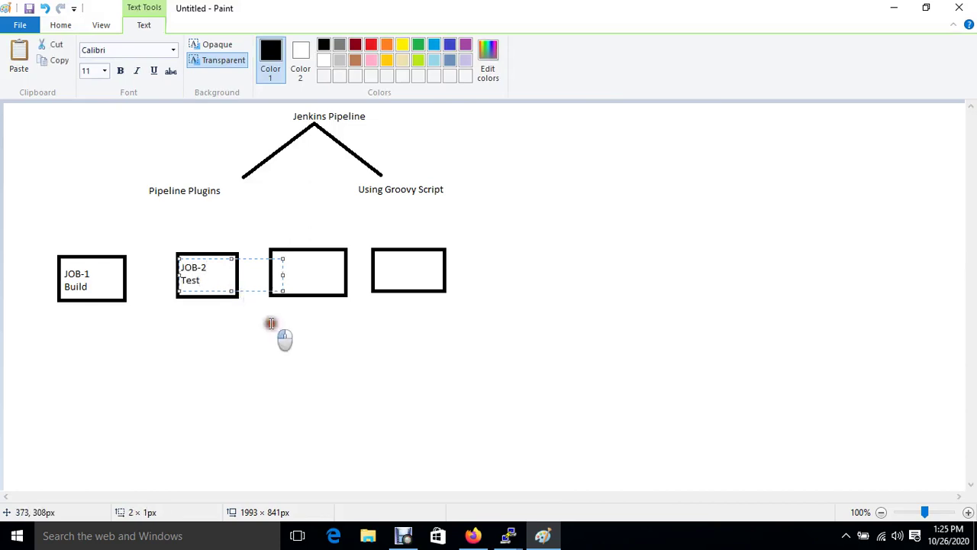
# Step: Label the third rectangle in the row "JOB-3" with "QA" on a second line
pyautogui.moveTo(275, 253); pyautogui.dragTo(341, 281)
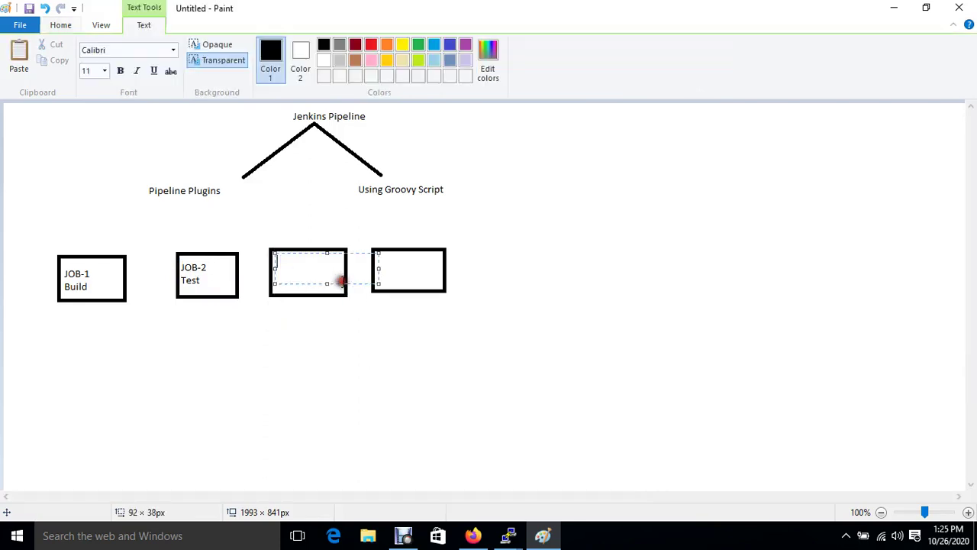
pyautogui.write('JOB-3')
pyautogui.press('Return')
pyautogui.write('Q')
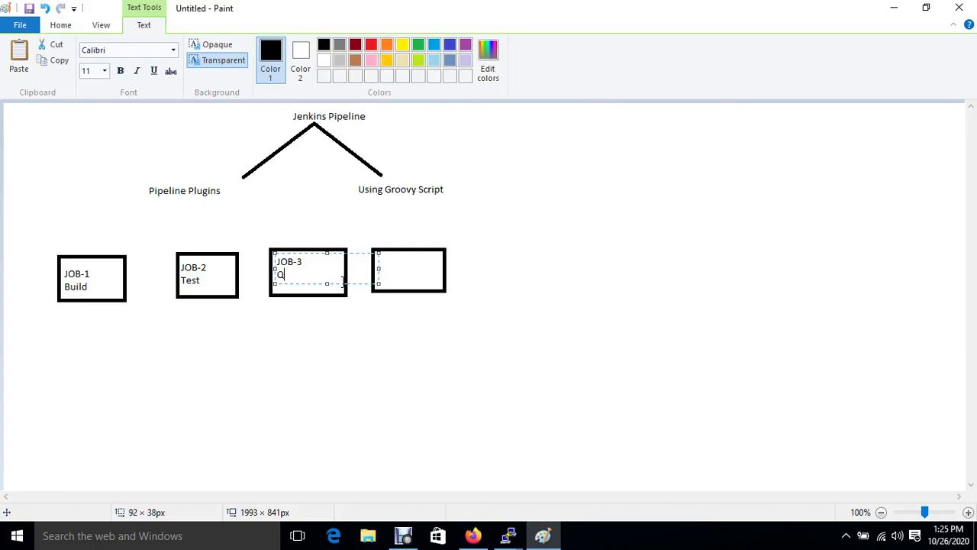
pyautogui.write('A')
pyautogui.click(388, 301)
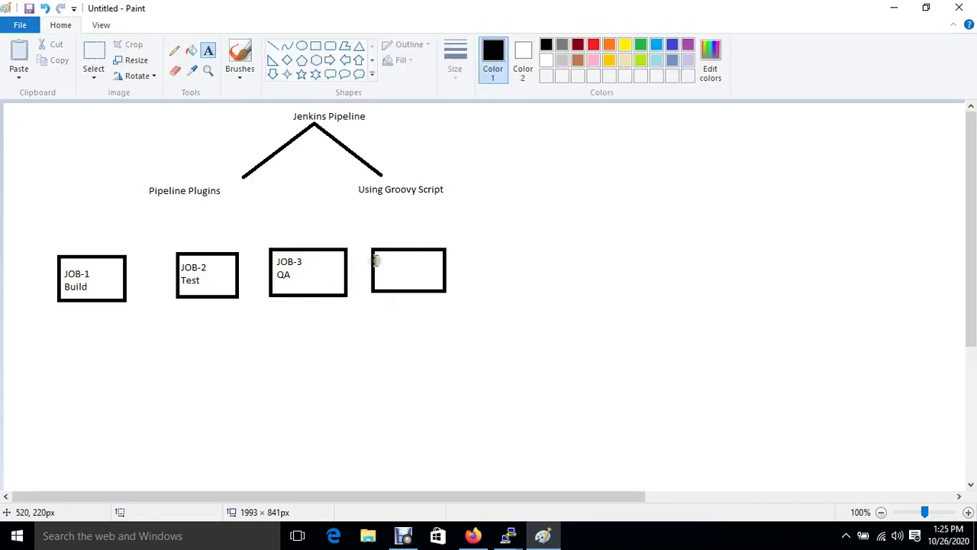
# Step: Label the fourth rectangle in the row "JOB-4" with "Deploy" on a second line
pyautogui.moveTo(375, 261); pyautogui.dragTo(436, 278)
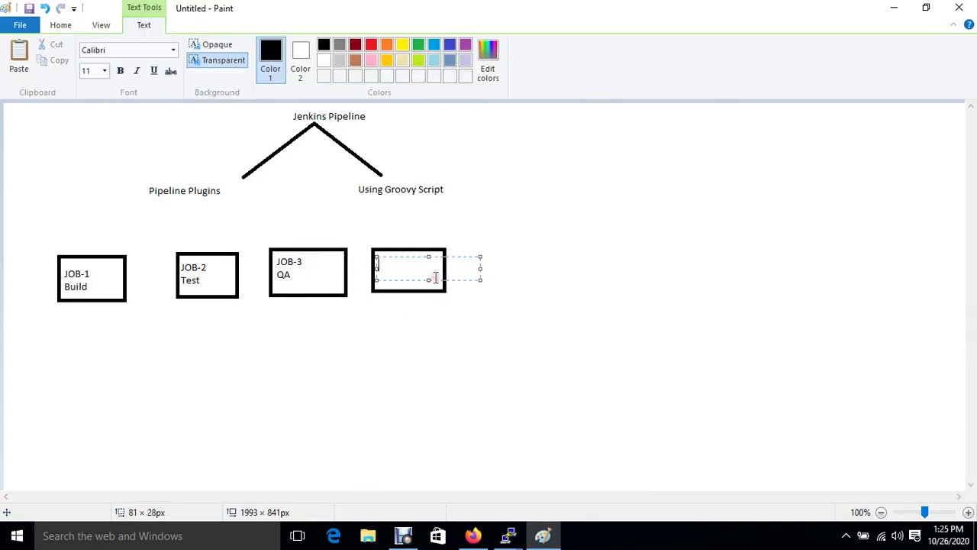
pyautogui.write('JOB-4')
pyautogui.press('Return')
pyautogui.write('Deploy')
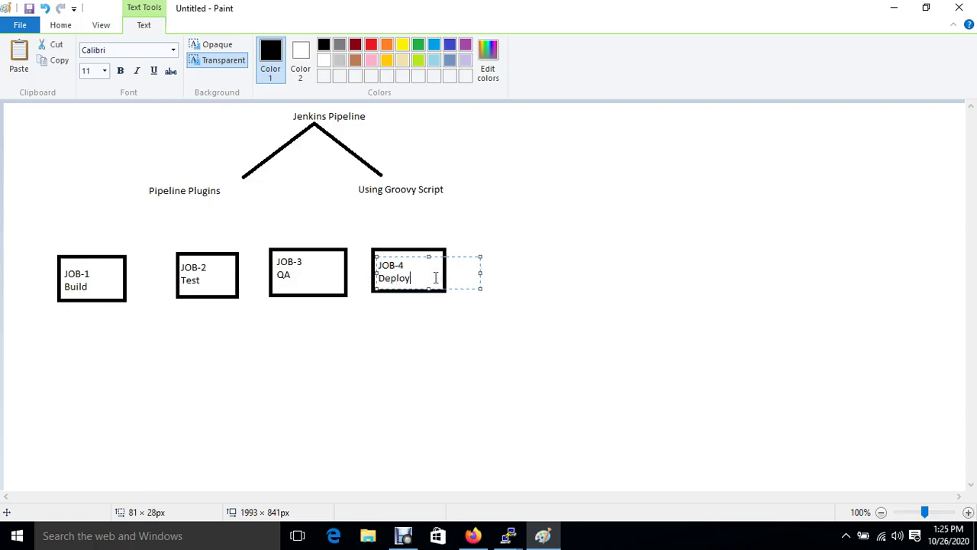
pyautogui.click(61, 239)
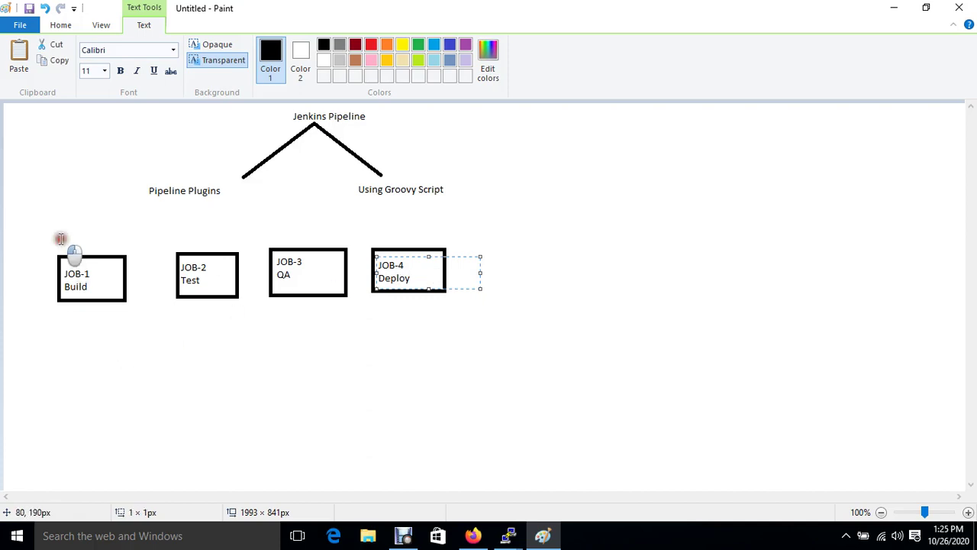
pyautogui.moveTo(61, 239); pyautogui.dragTo(107, 279)
pyautogui.moveTo(176, 255); pyautogui.dragTo(223, 283)
pyautogui.moveTo(277, 249); pyautogui.dragTo(308, 286)
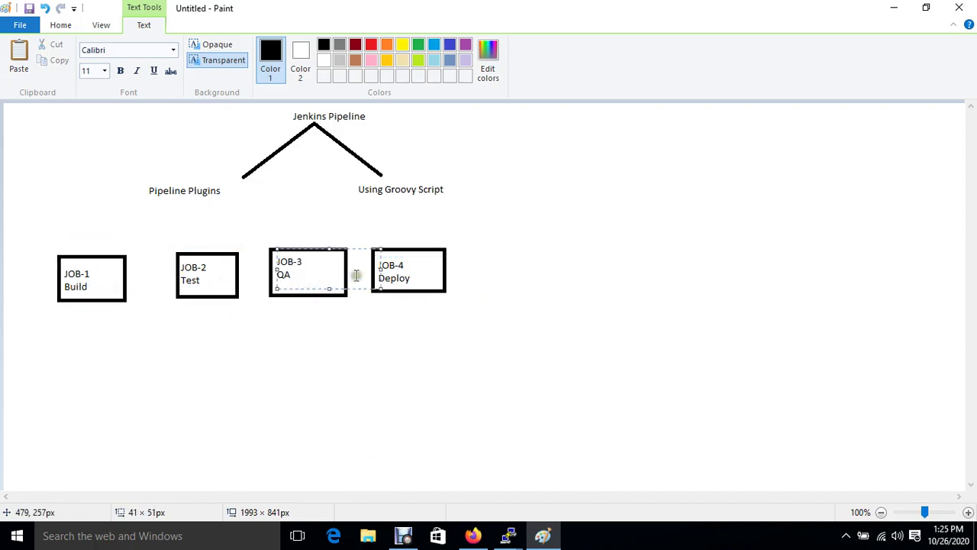
pyautogui.click(287, 376)
pyautogui.moveTo(25, 251); pyautogui.dragTo(135, 287)
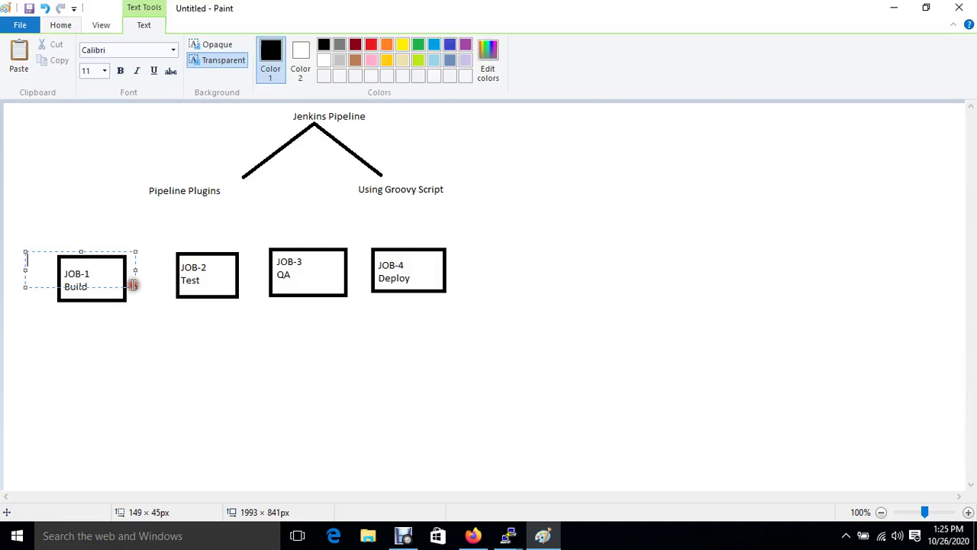
pyautogui.click(142, 330)
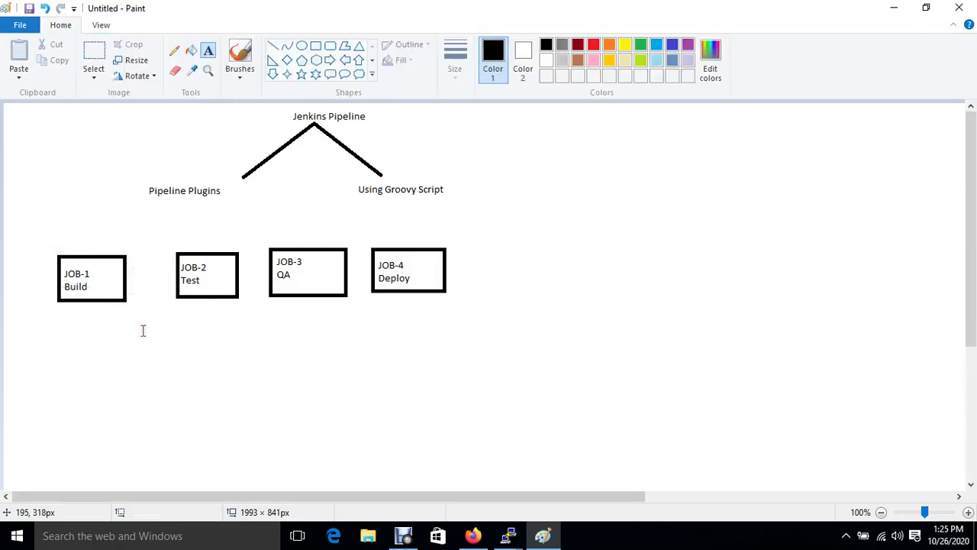
pyautogui.moveTo(51, 252); pyautogui.dragTo(156, 298)
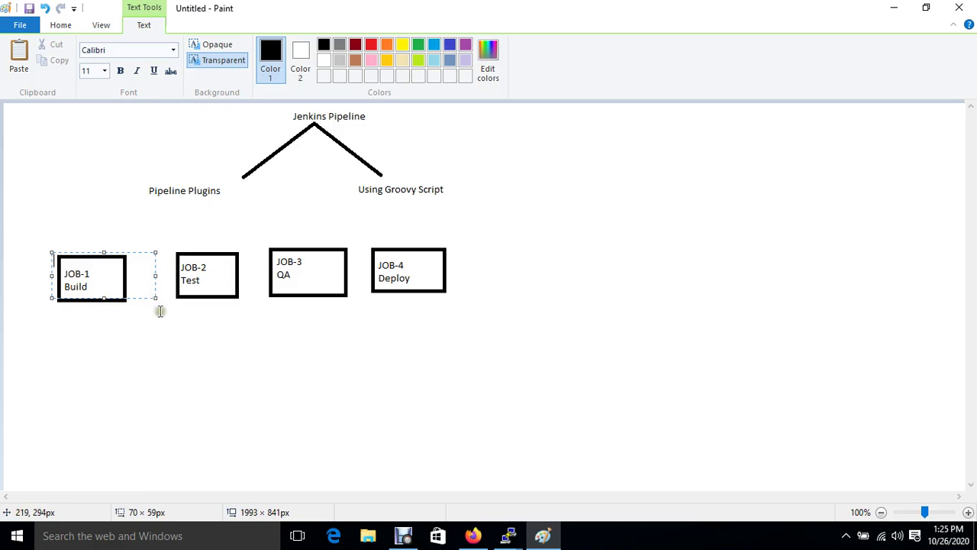
pyautogui.click(178, 348)
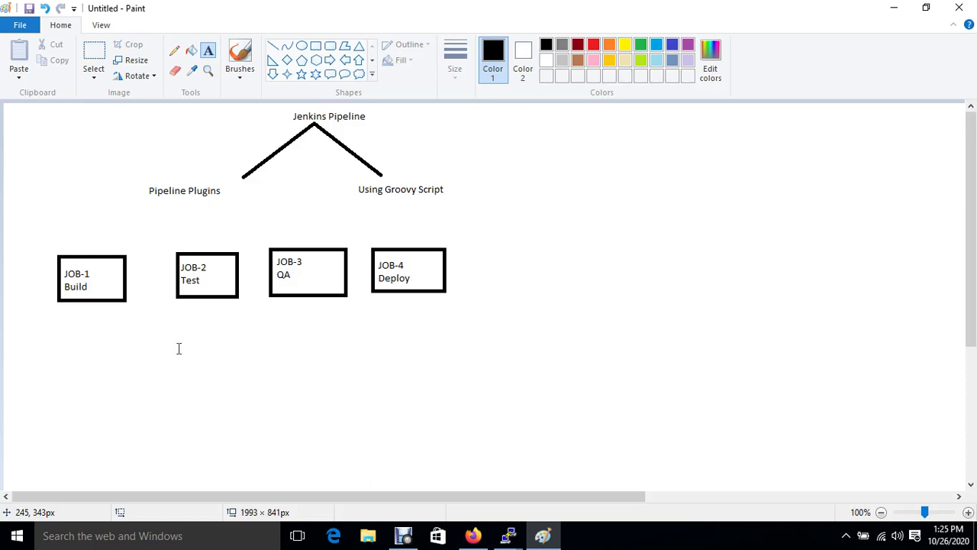
pyautogui.moveTo(45, 251); pyautogui.dragTo(238, 330)
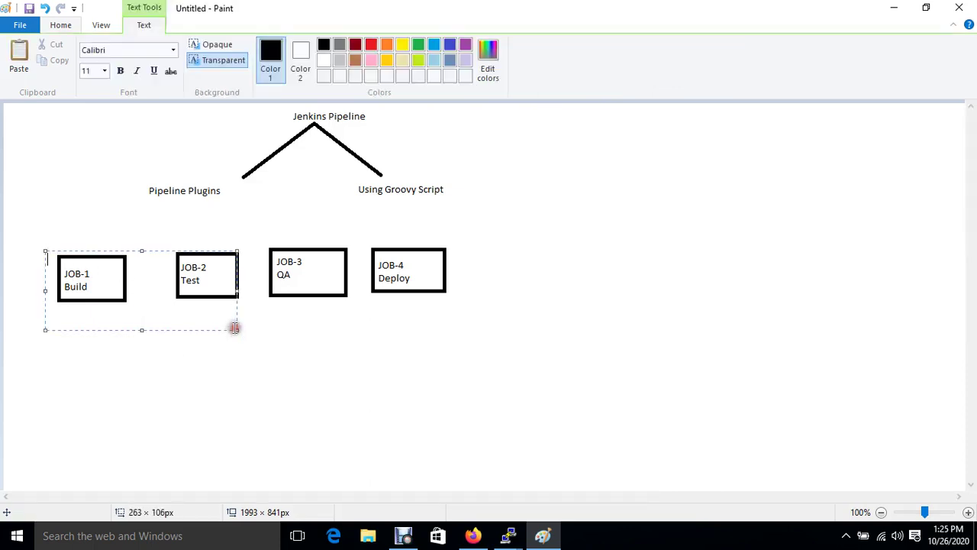
pyautogui.click(271, 347)
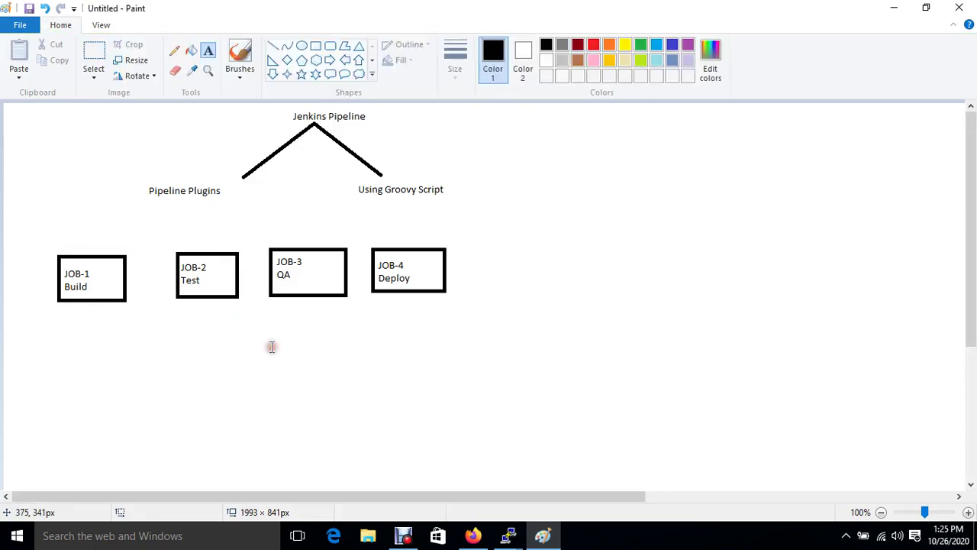
# Step: Draw three near-vertical lines, each about 60 px long, going down from the gaps between the four job rectangles
pyautogui.click(272, 47)
pyautogui.moveTo(147, 281); pyautogui.dragTo(145, 327)
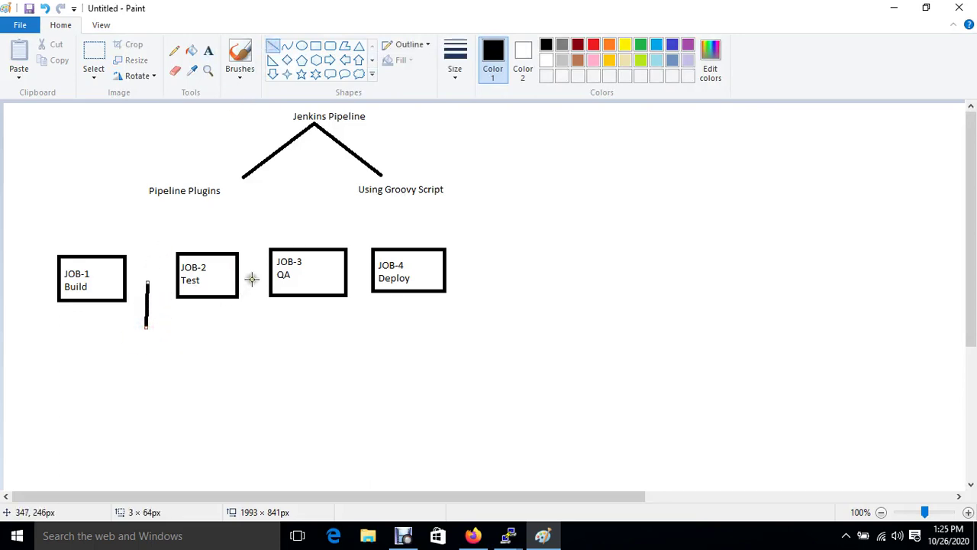
pyautogui.moveTo(252, 274); pyautogui.dragTo(254, 321)
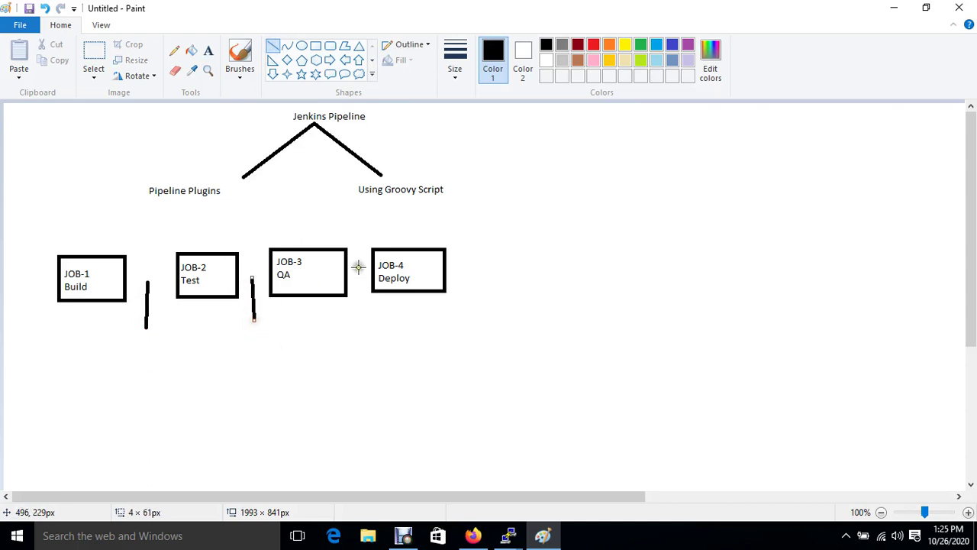
pyautogui.moveTo(359, 271); pyautogui.dragTo(361, 315)
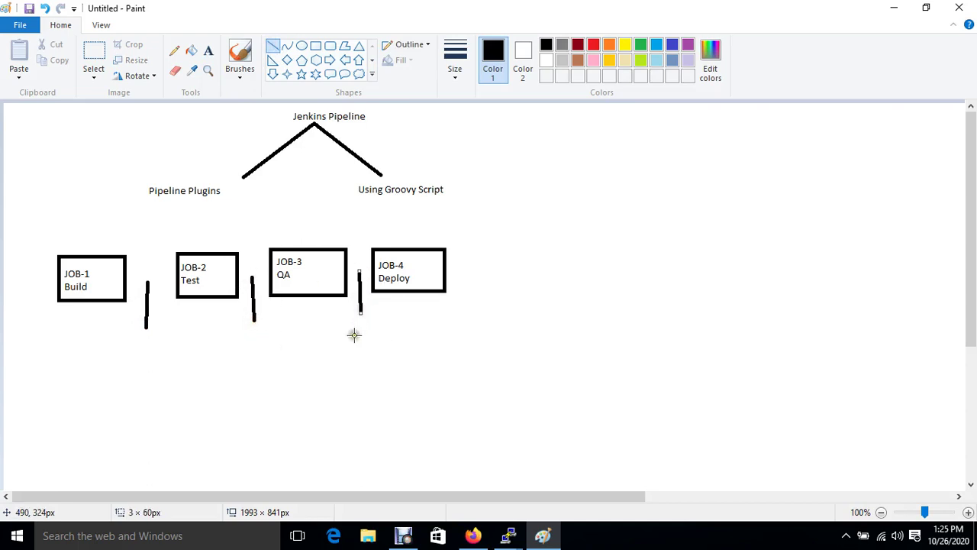
pyautogui.click(354, 334)
# Step: Add the text label "plugins" below each of the three vertical lines between the jobs
pyautogui.click(209, 50)
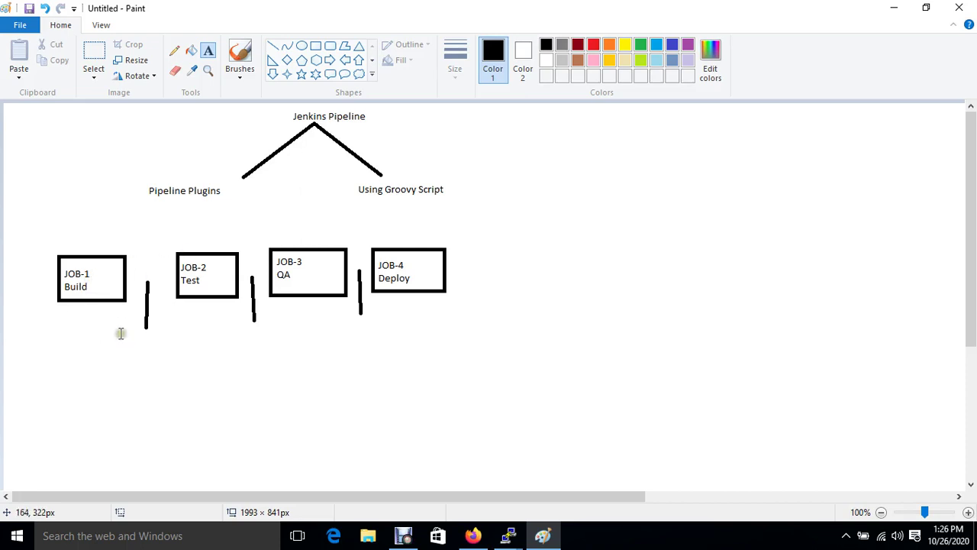
pyautogui.moveTo(119, 332); pyautogui.dragTo(189, 365)
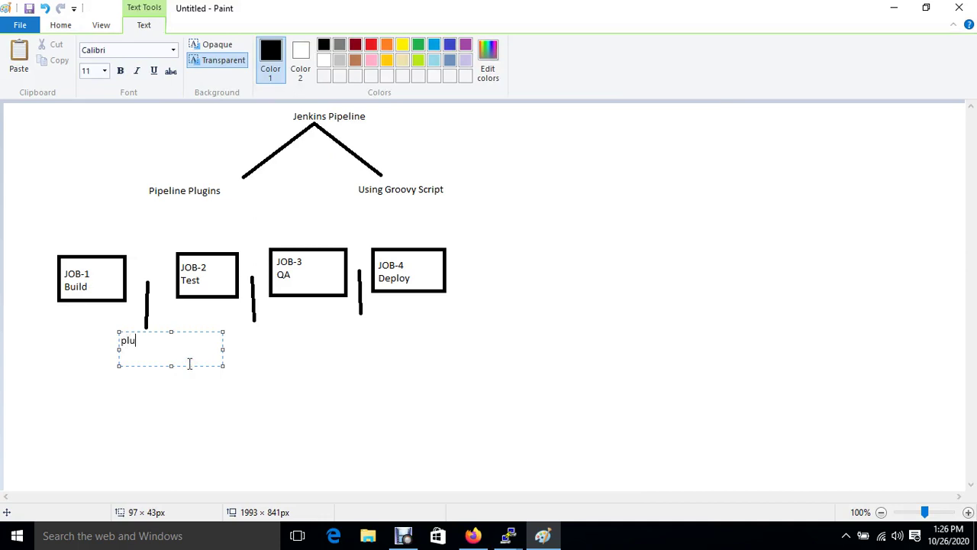
pyautogui.moveTo(237, 327); pyautogui.dragTo(300, 367)
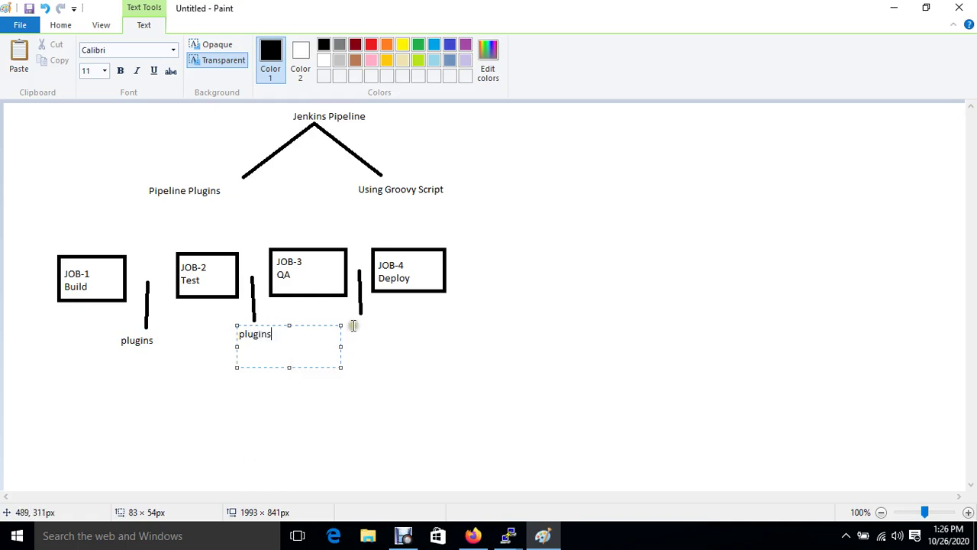
pyautogui.moveTo(351, 324); pyautogui.dragTo(418, 363)
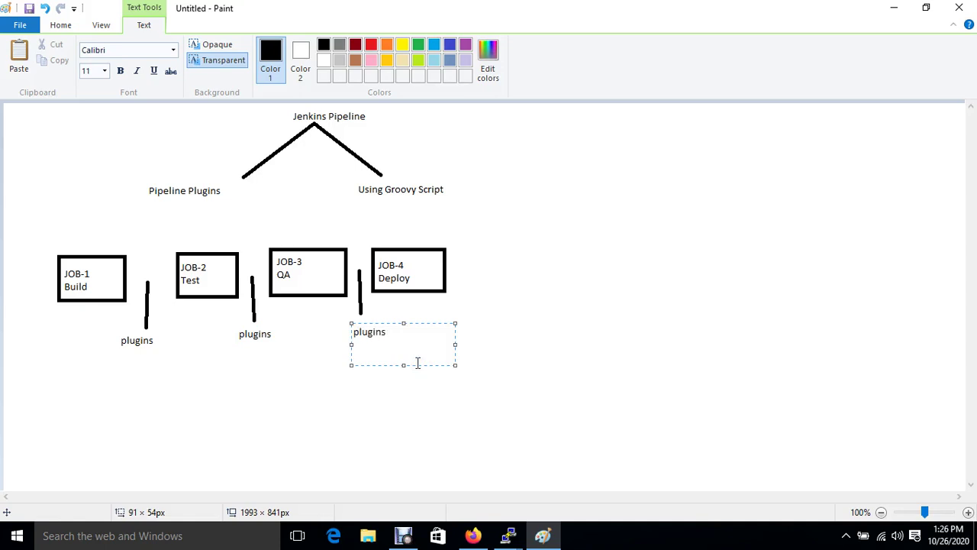
pyautogui.click(231, 336)
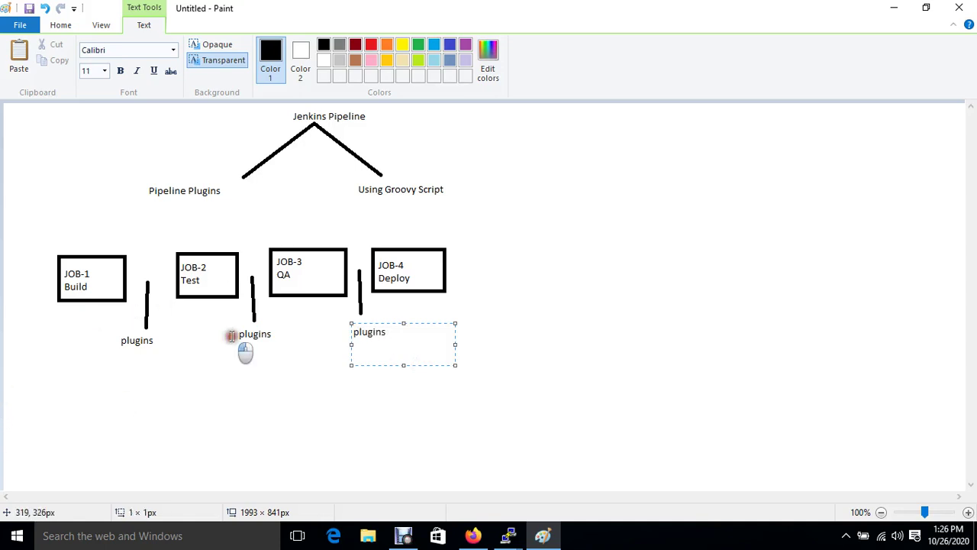
# Step: Connect JOB-1 to JOB-2, JOB-2 to JOB-3 and JOB-3 to JOB-4 with horizontal lines about 70, 48 and 38 px long
pyautogui.click(273, 46)
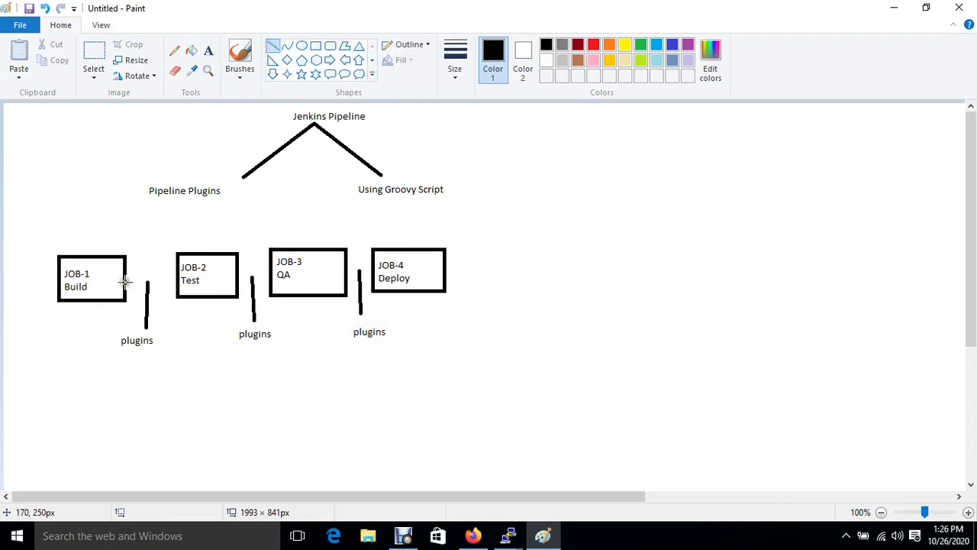
pyautogui.moveTo(122, 278); pyautogui.dragTo(177, 279)
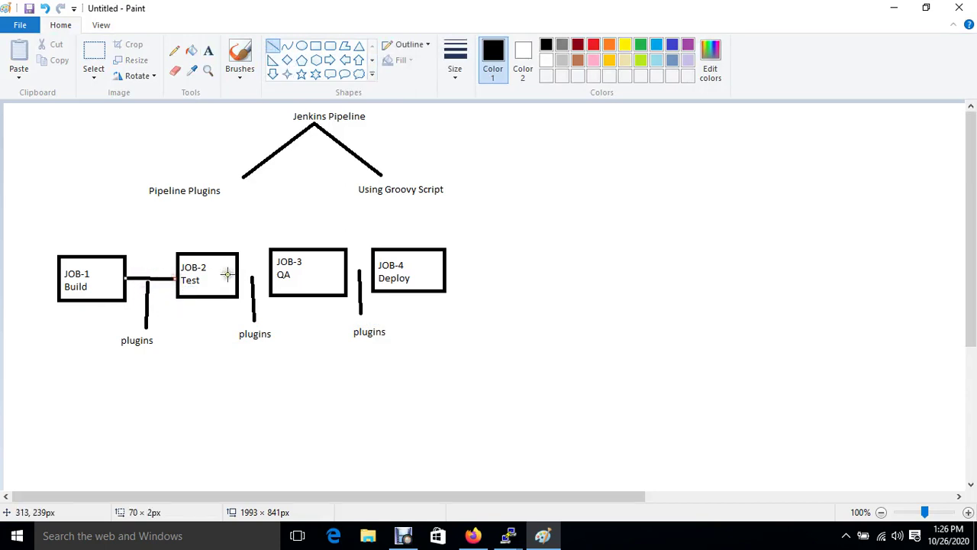
pyautogui.moveTo(236, 272); pyautogui.dragTo(272, 274)
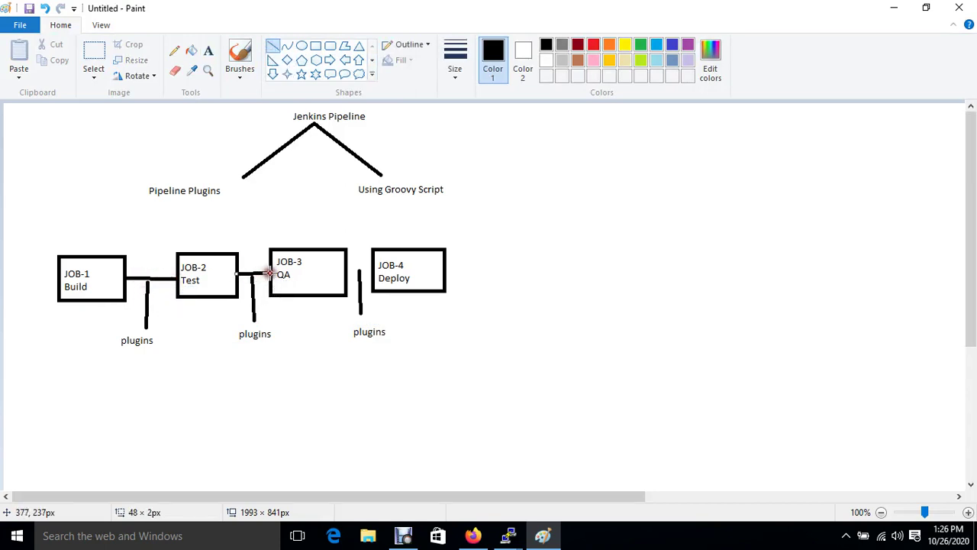
pyautogui.moveTo(347, 267); pyautogui.dragTo(376, 268)
# Step: Draw one large rectangle enclosing the whole job chain together with its three plugins labels
pyautogui.click(316, 45)
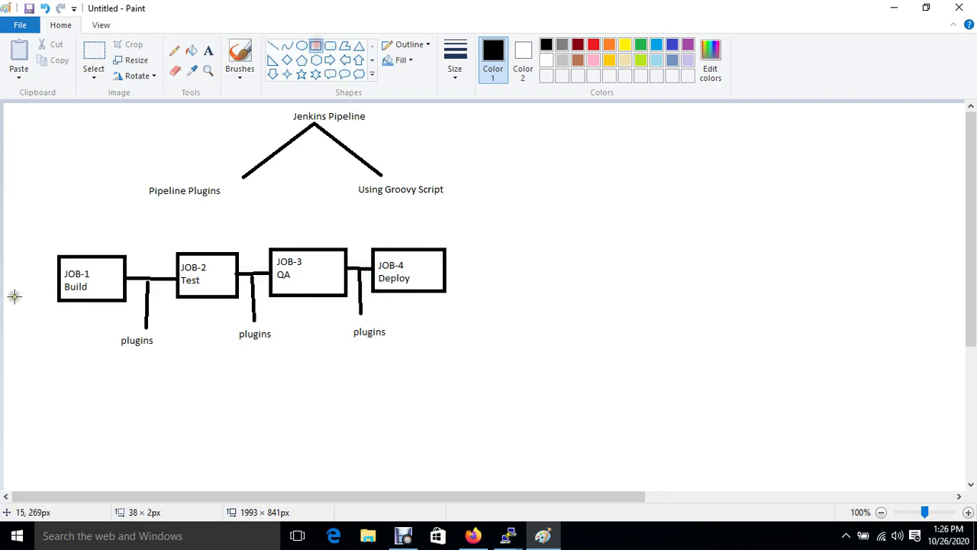
pyautogui.moveTo(17, 236); pyautogui.dragTo(463, 352)
pyautogui.click(383, 419)
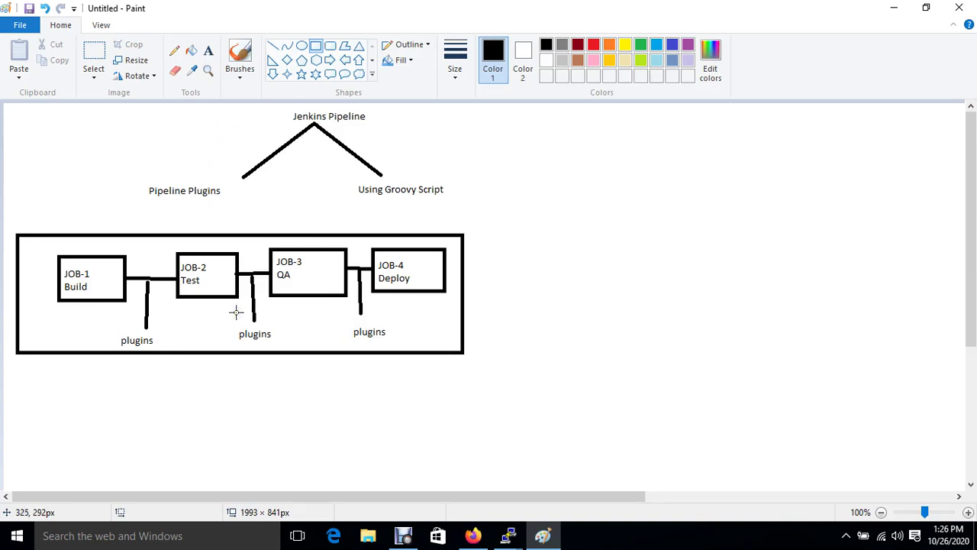
pyautogui.click(193, 414)
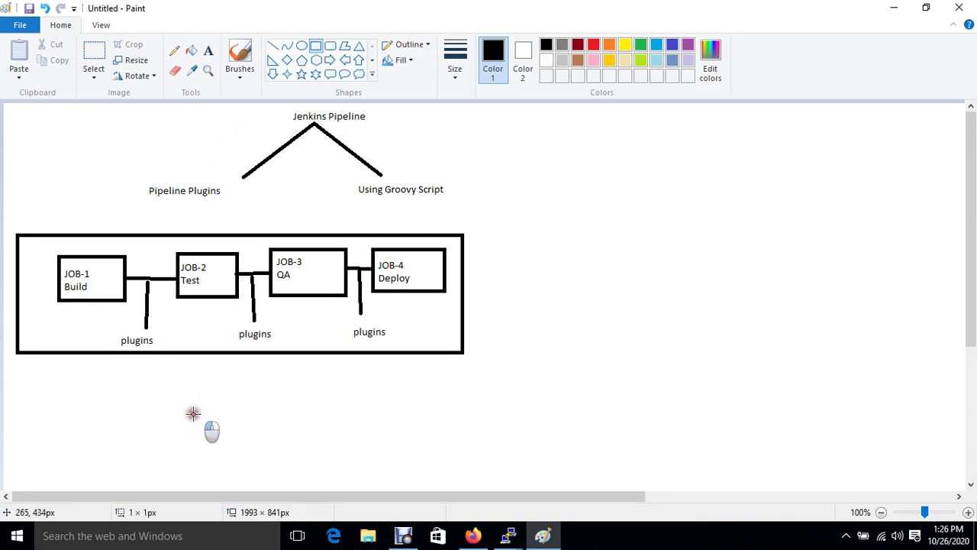